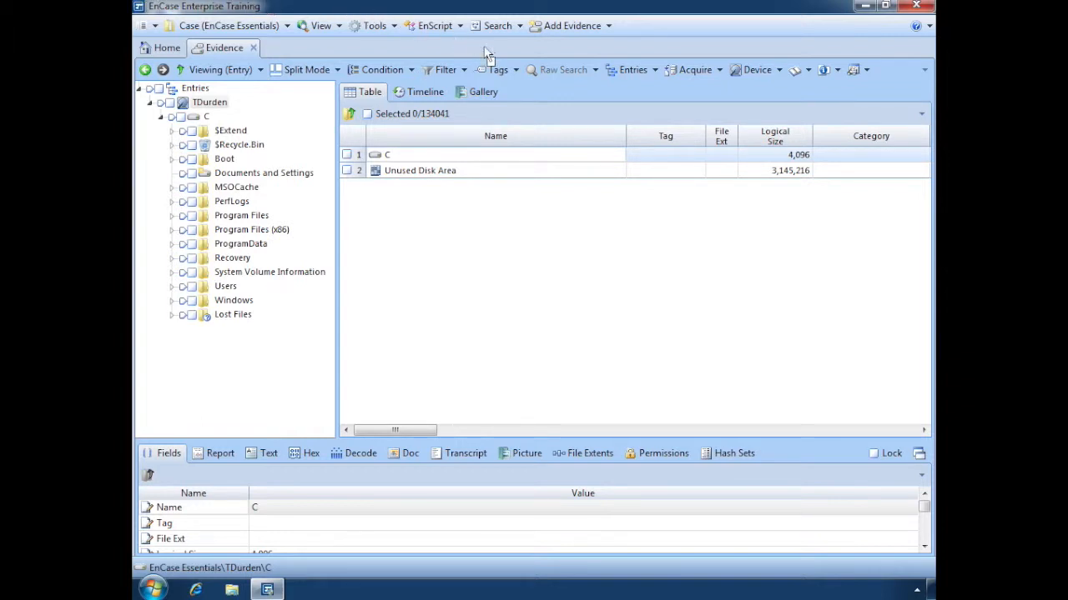
Step: Move the Name column behind the Tag column and return it to the first place in the entries table
left_click_drag(541, 136, 649, 139)
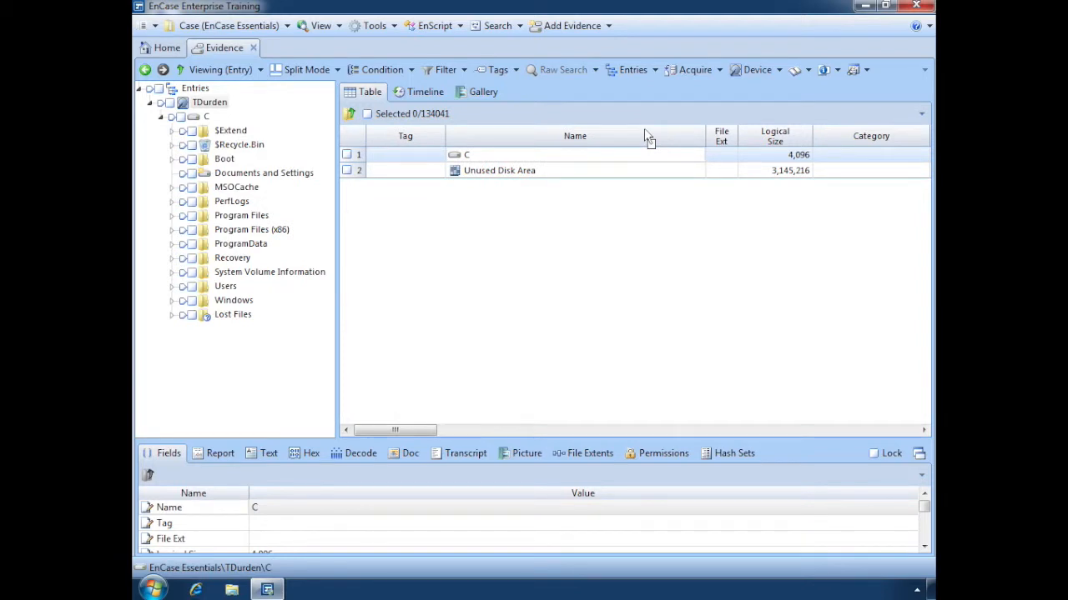
left_click_drag(649, 140, 396, 139)
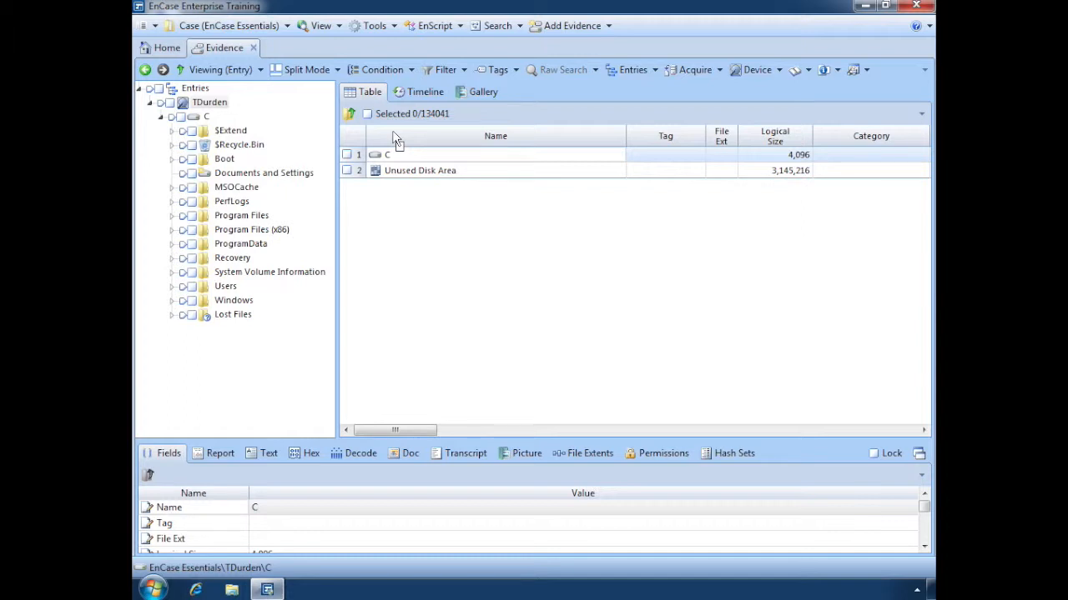
Step: Sort the entries table by Name and lock the Name column, checking that it stays in place while viewing further columns
left_click(604, 132)
left_click(921, 117)
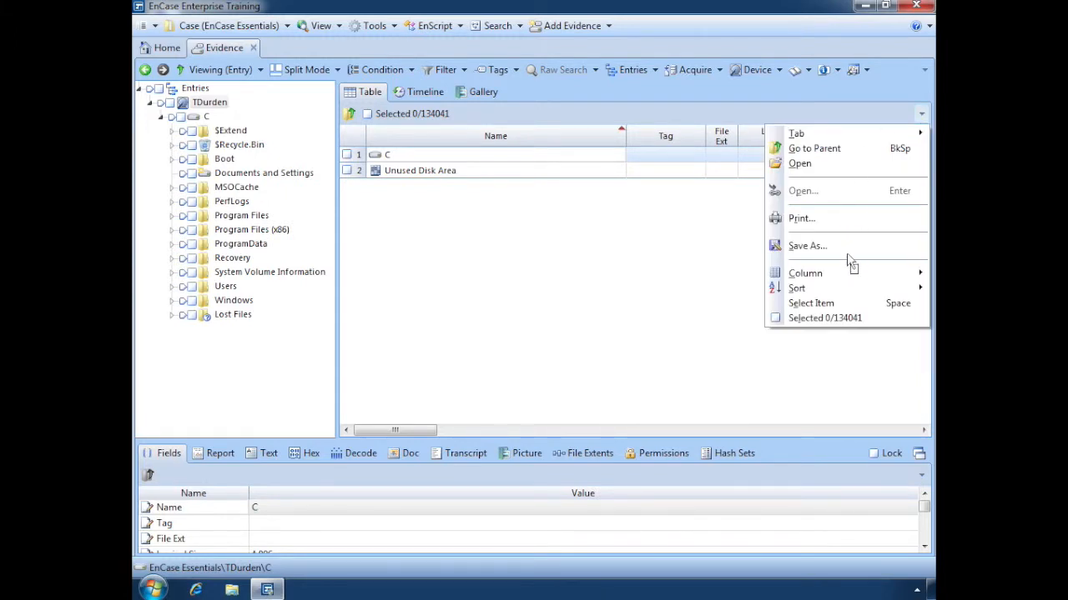
mouse_move(850, 278)
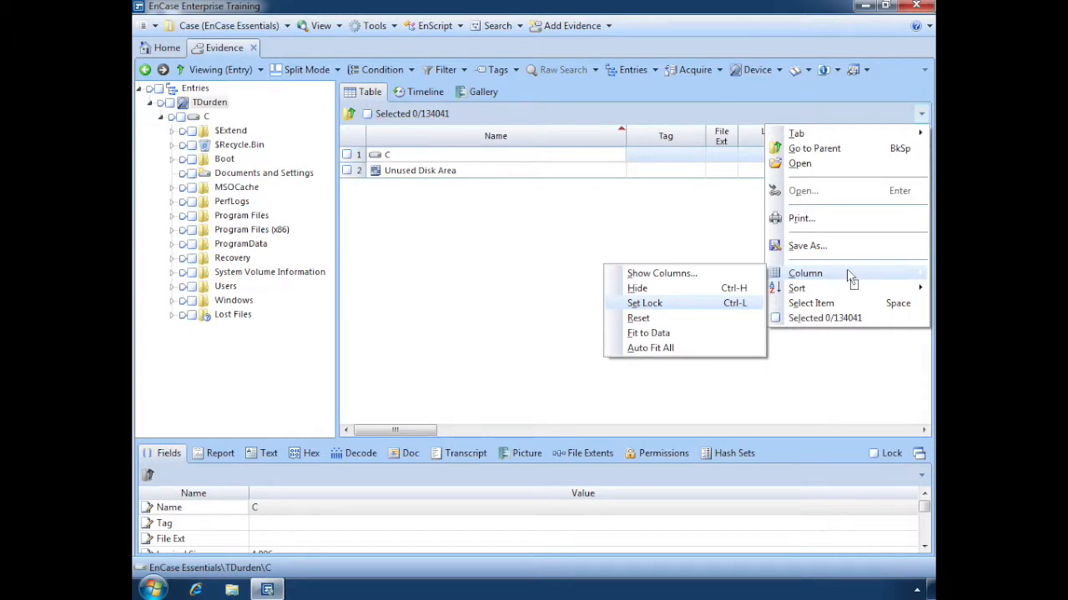
left_click(717, 305)
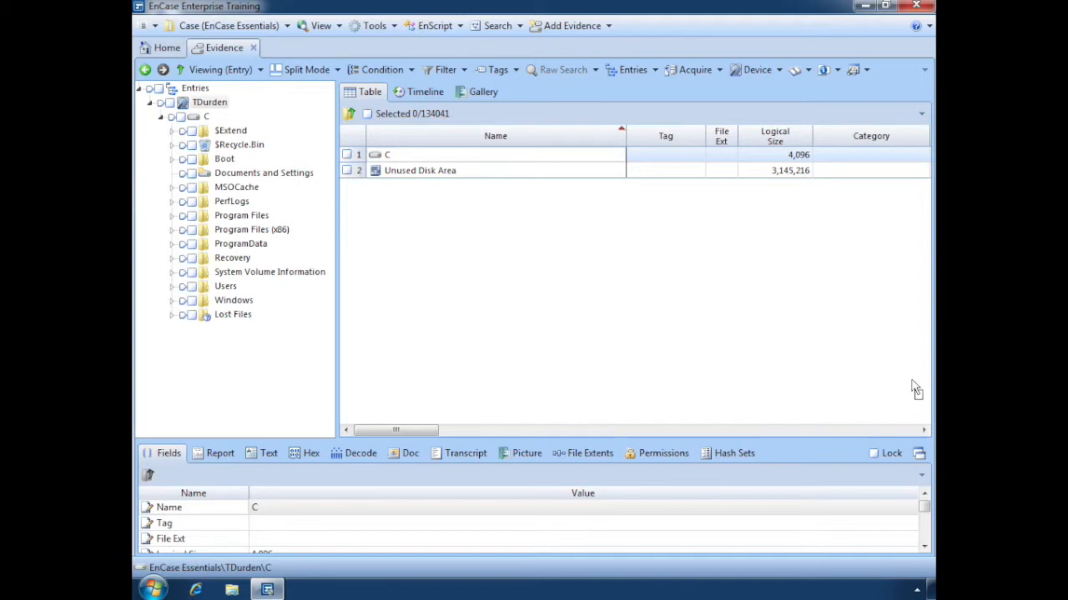
left_click(923, 431)
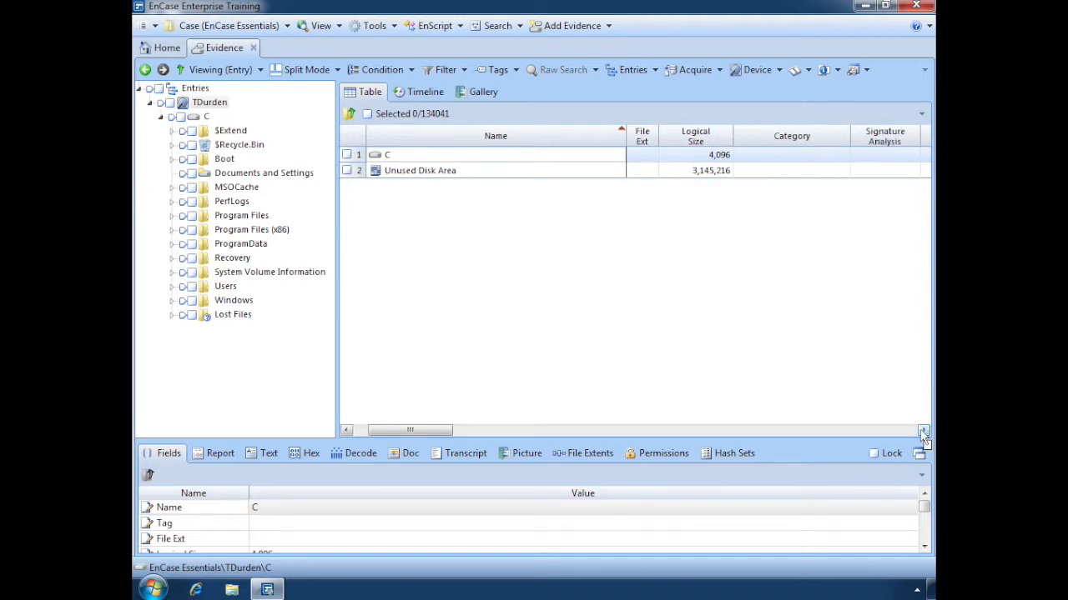
left_click(923, 430)
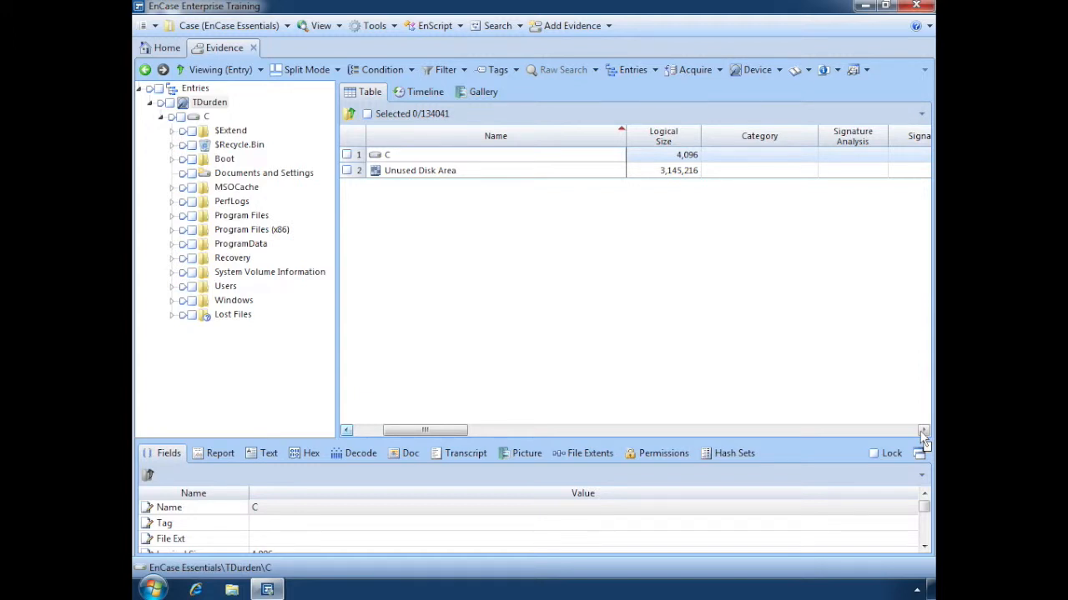
left_click(348, 431)
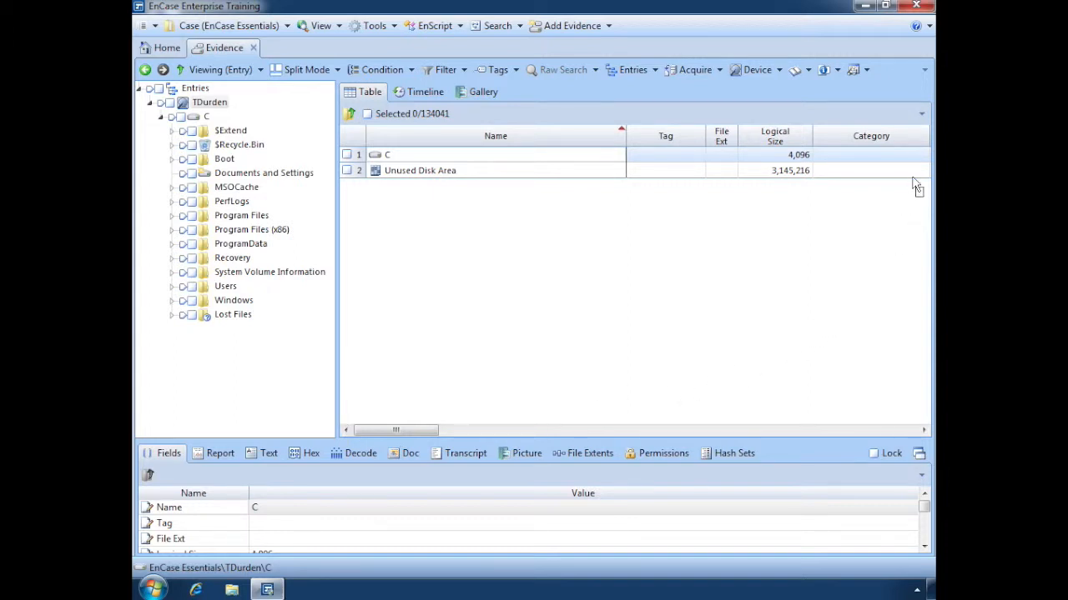
Step: Unlock the Name column and reset the entries table's columns to their default layout
left_click(921, 114)
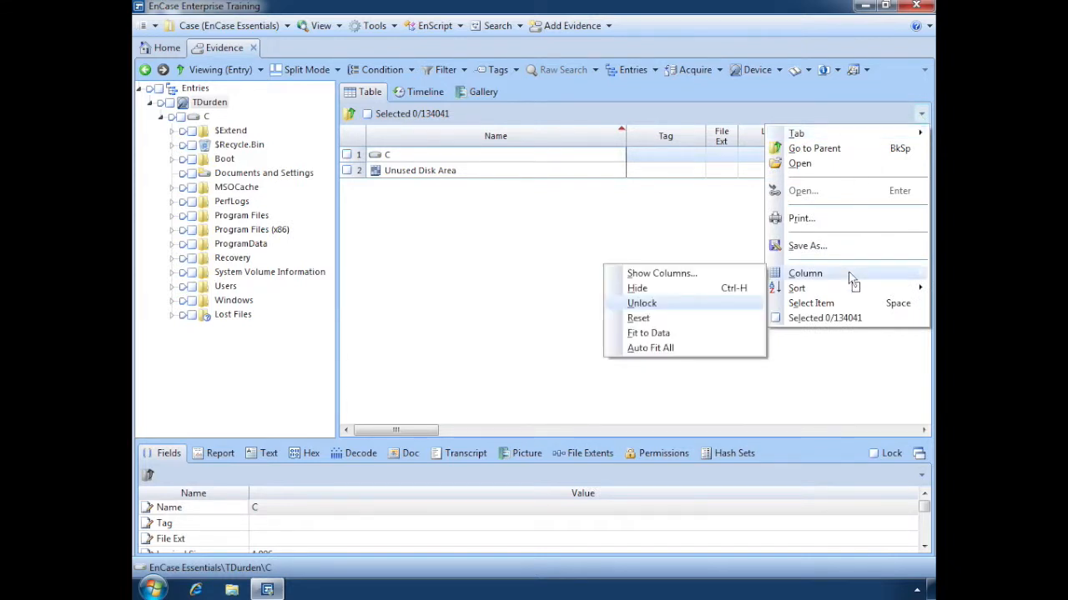
left_click(705, 307)
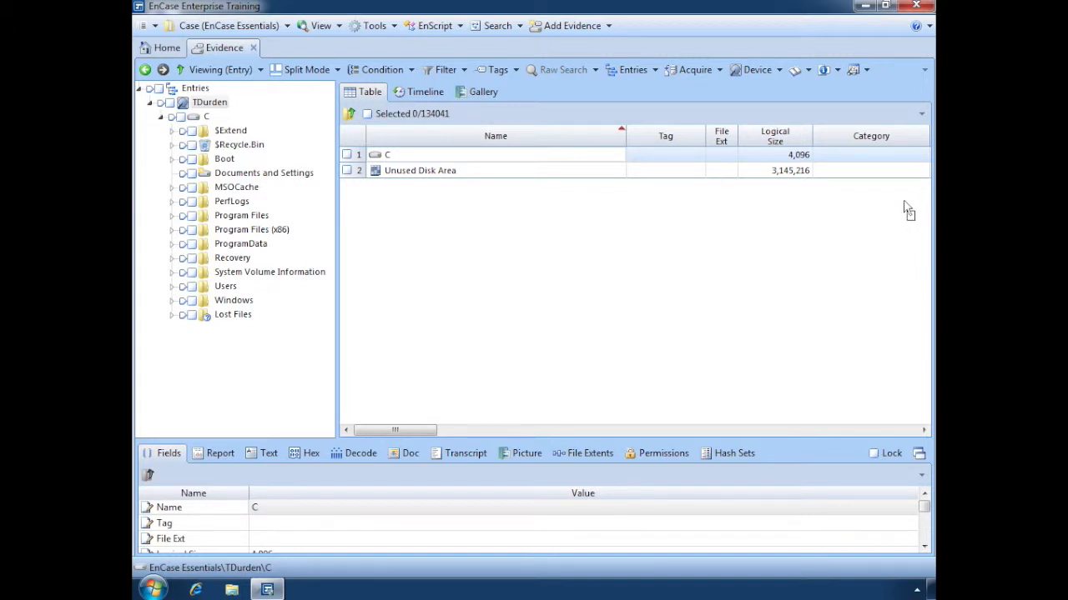
left_click(922, 116)
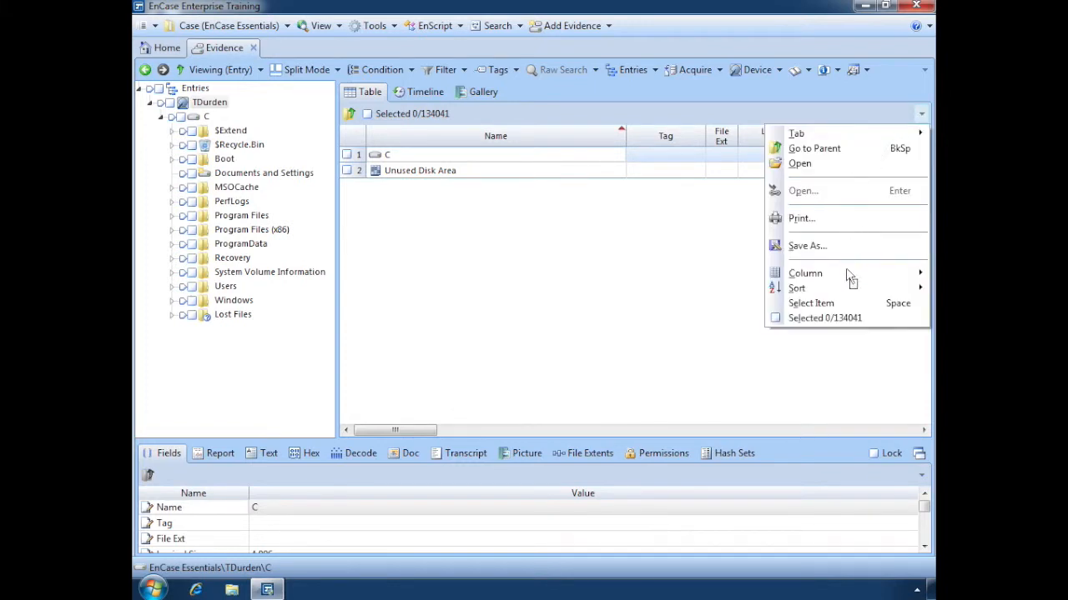
mouse_move(850, 277)
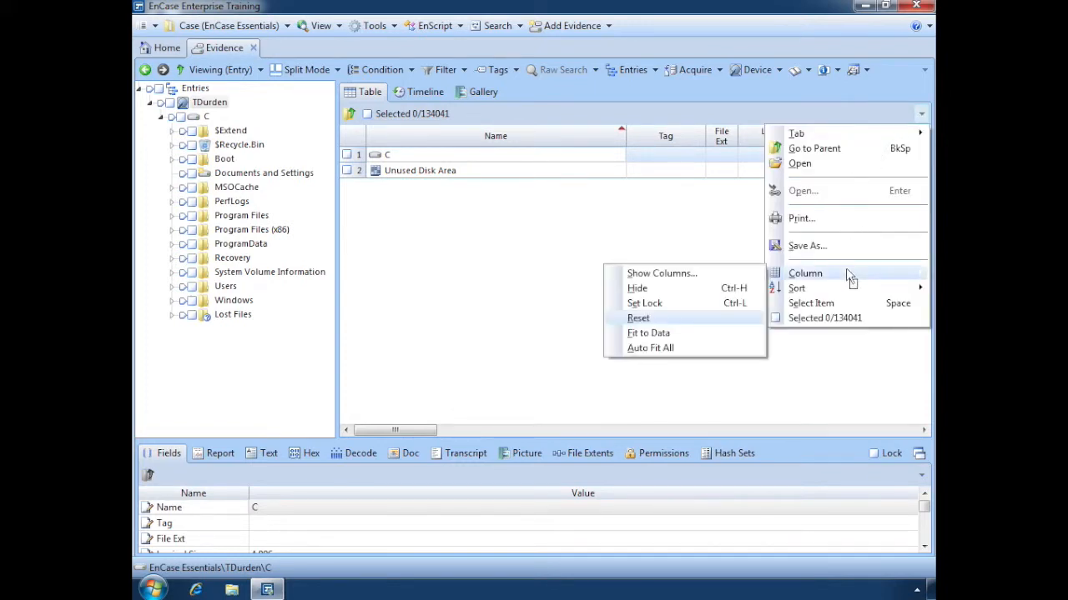
left_click(722, 319)
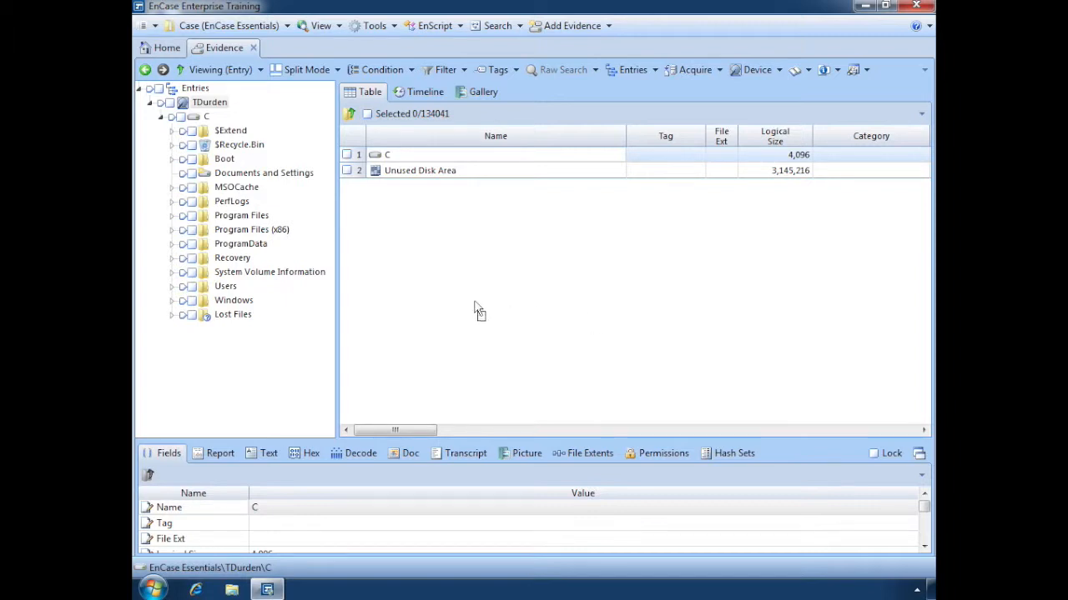
Step: Include all entries beneath the evidence device and display their pictures in the Gallery view
left_click(164, 114)
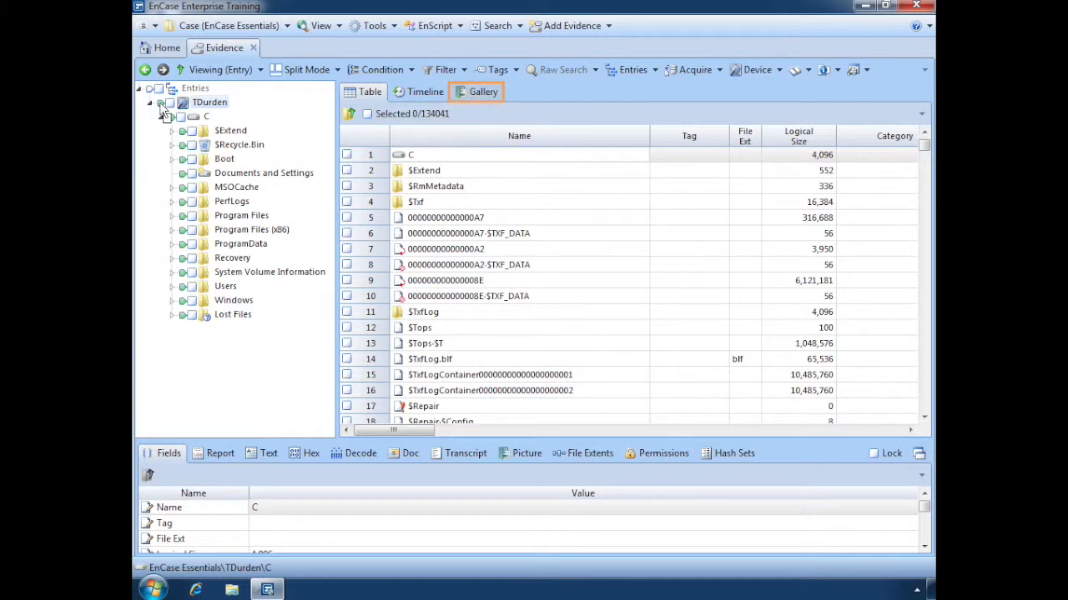
left_click(483, 93)
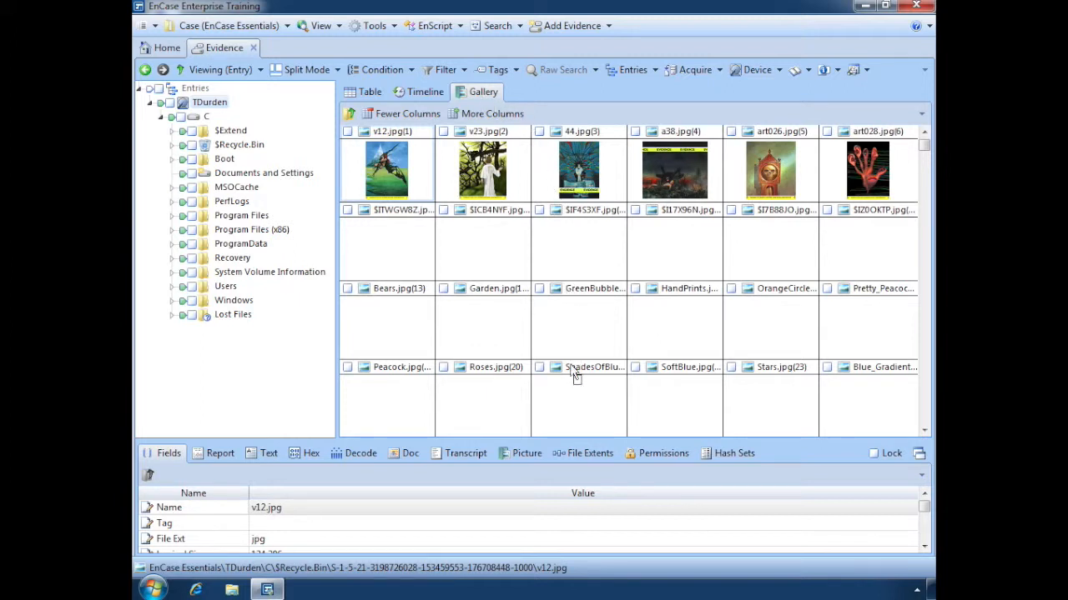
Step: Enlarge the lower viewing pane and show v12.jpg in it as a picture
left_click_drag(577, 443, 578, 239)
left_click_drag(577, 232, 577, 232)
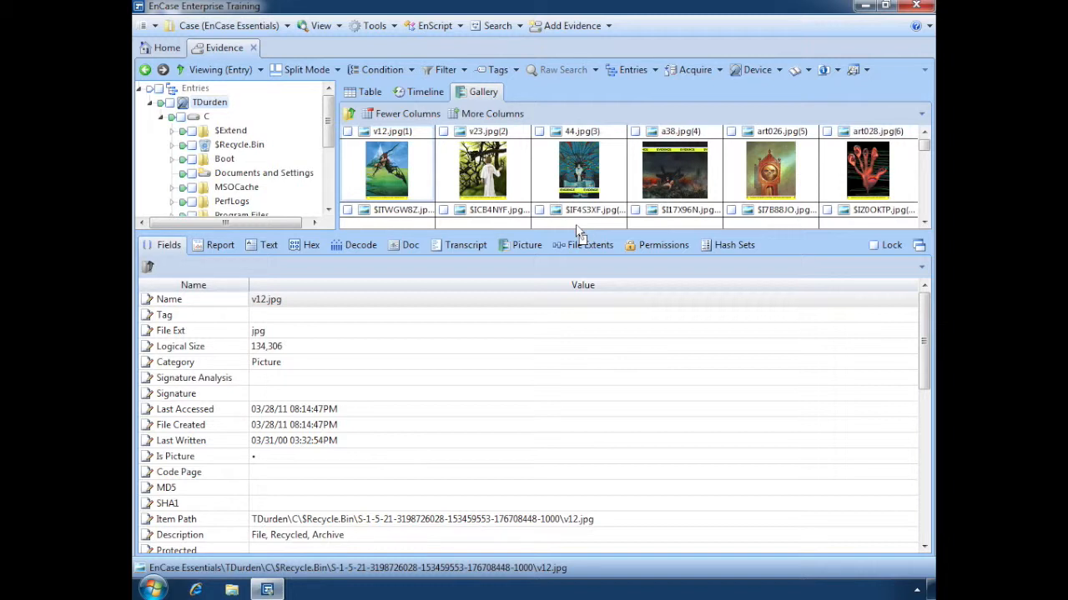
left_click(521, 247)
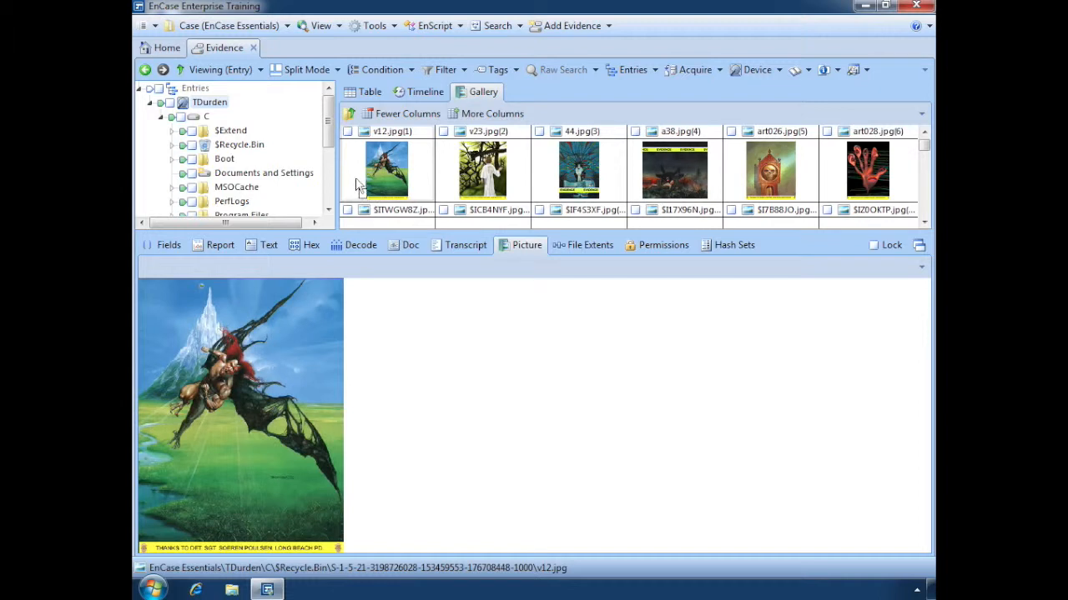
Step: Check the gallery pictures v12.jpg, v23.jpg, 44.jpg, a38.jpg and art026.jpg
left_click(347, 132)
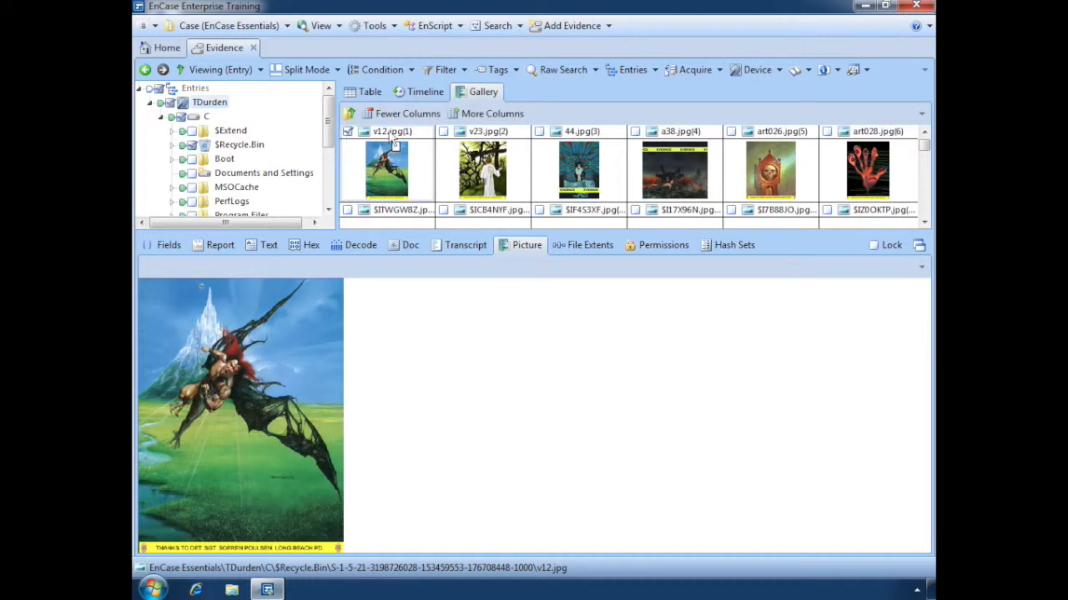
left_click(445, 133)
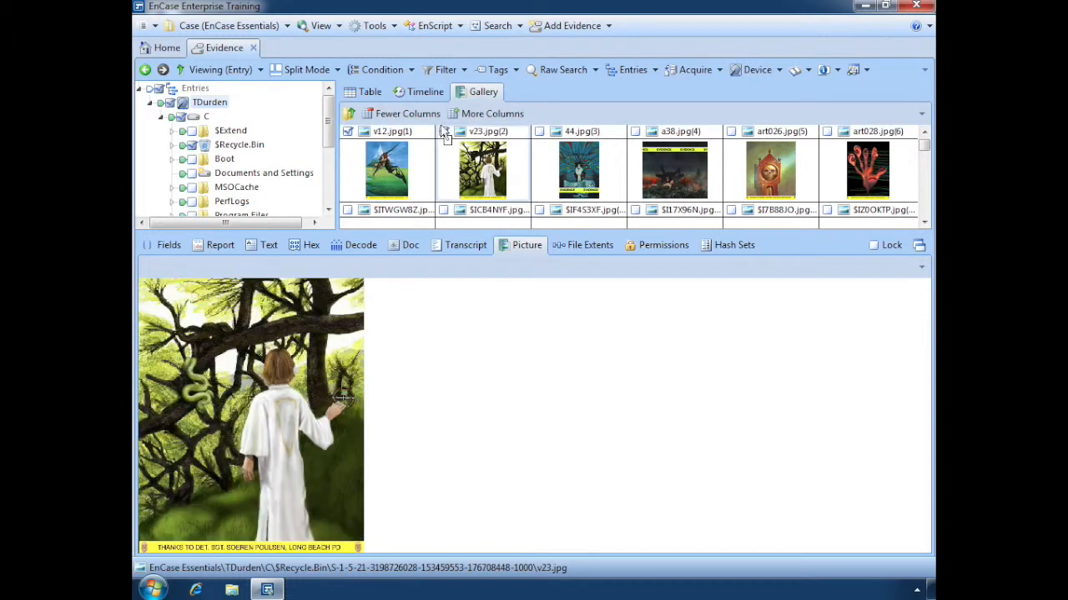
left_click(538, 131)
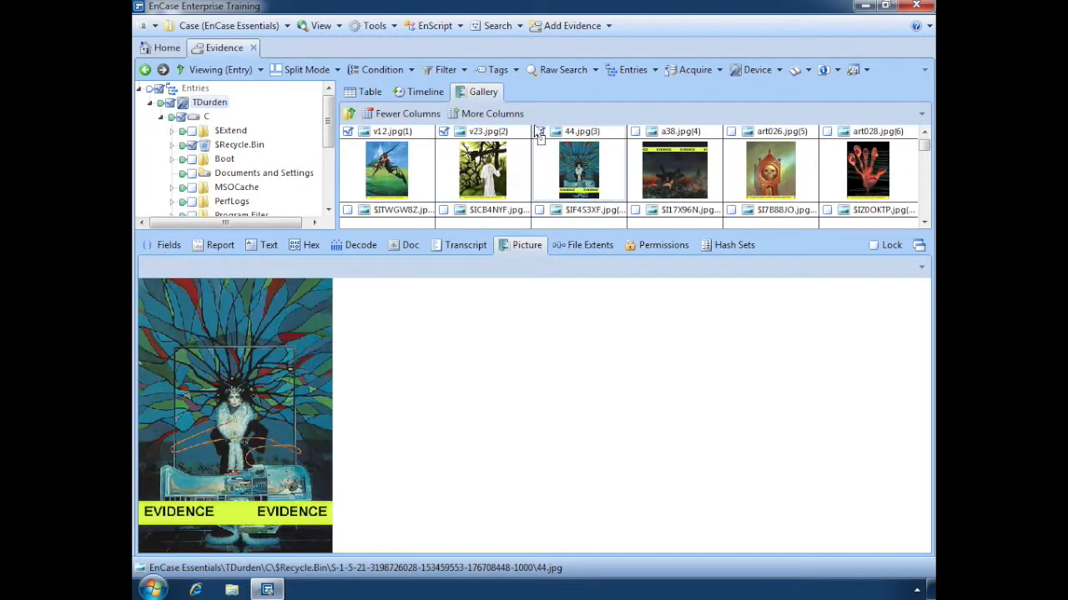
left_click(636, 131)
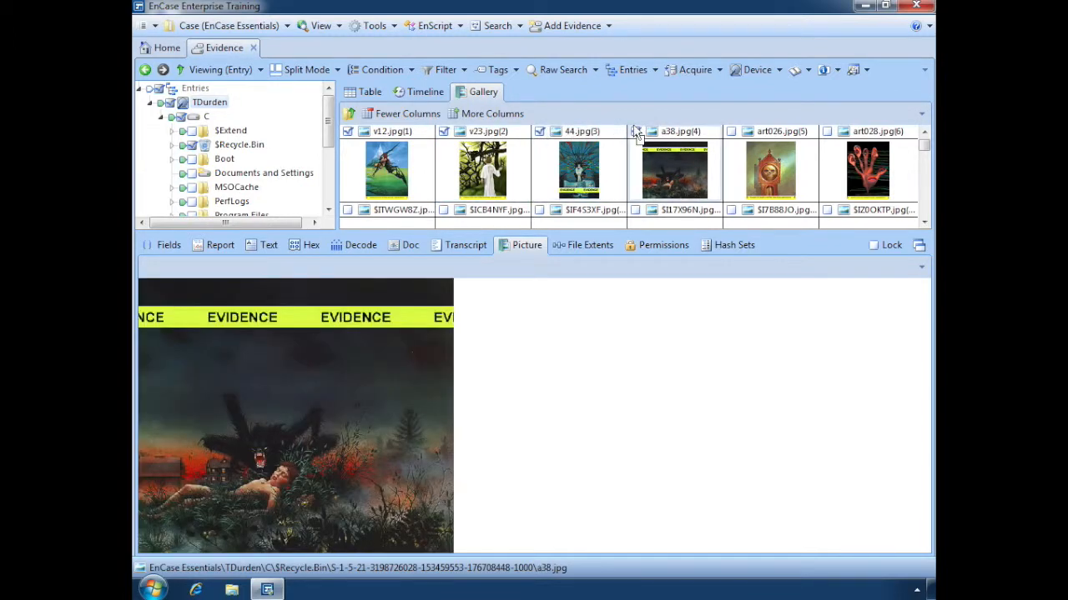
left_click(732, 132)
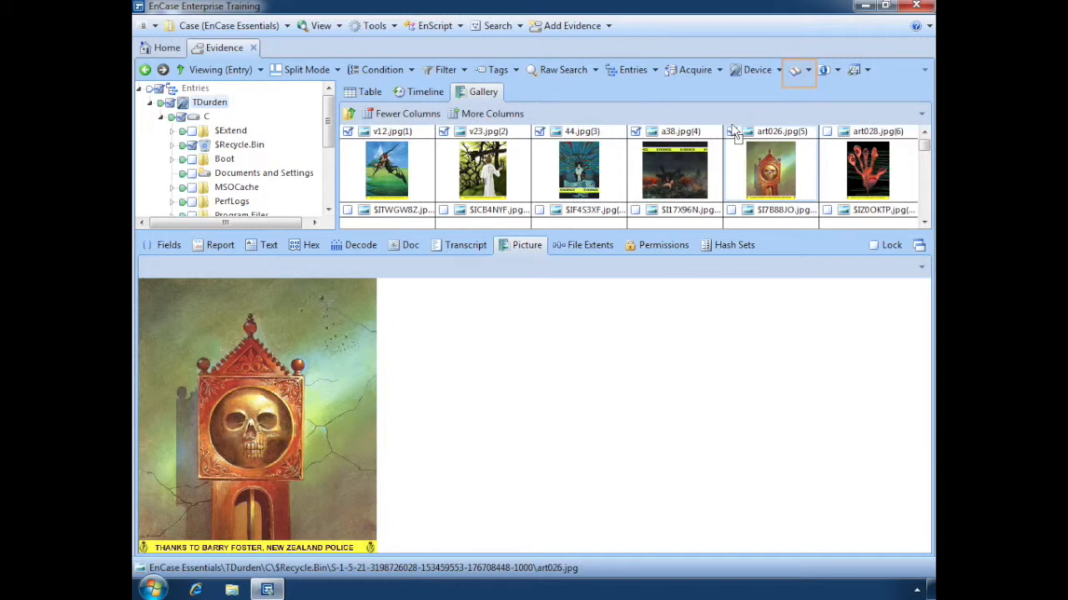
Step: Bookmark the selected items into the Bad Images folder under Relevant Images, and clear the whole selection
left_click(802, 71)
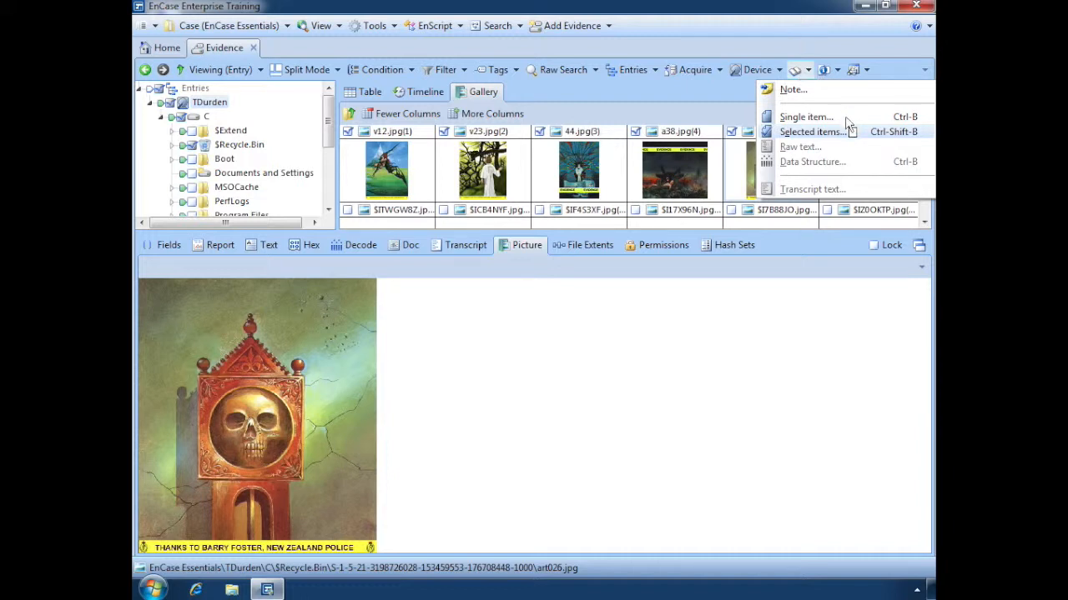
left_click(849, 135)
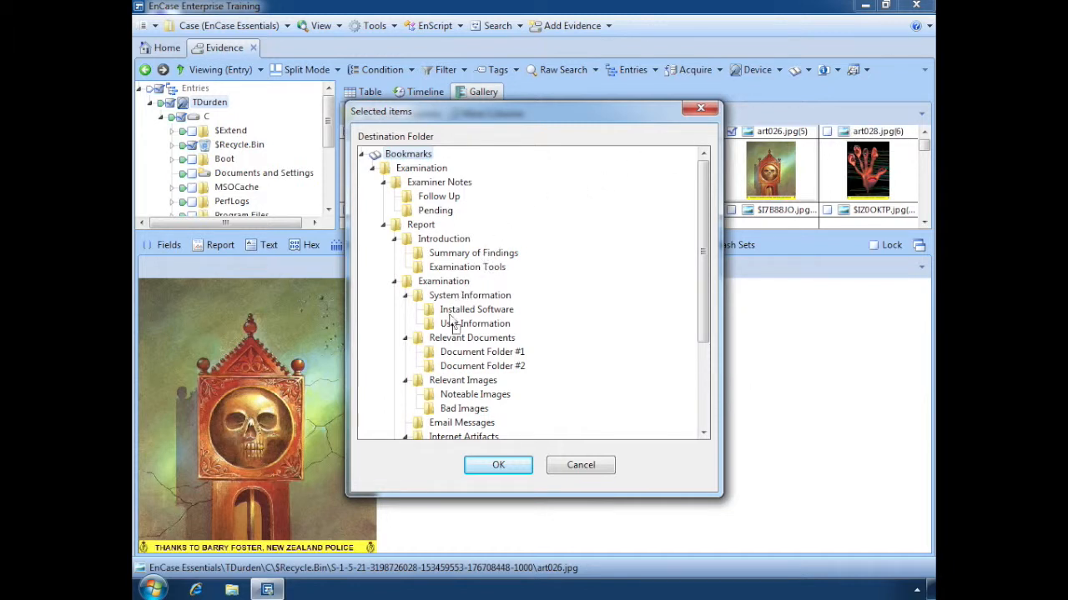
left_click(439, 408)
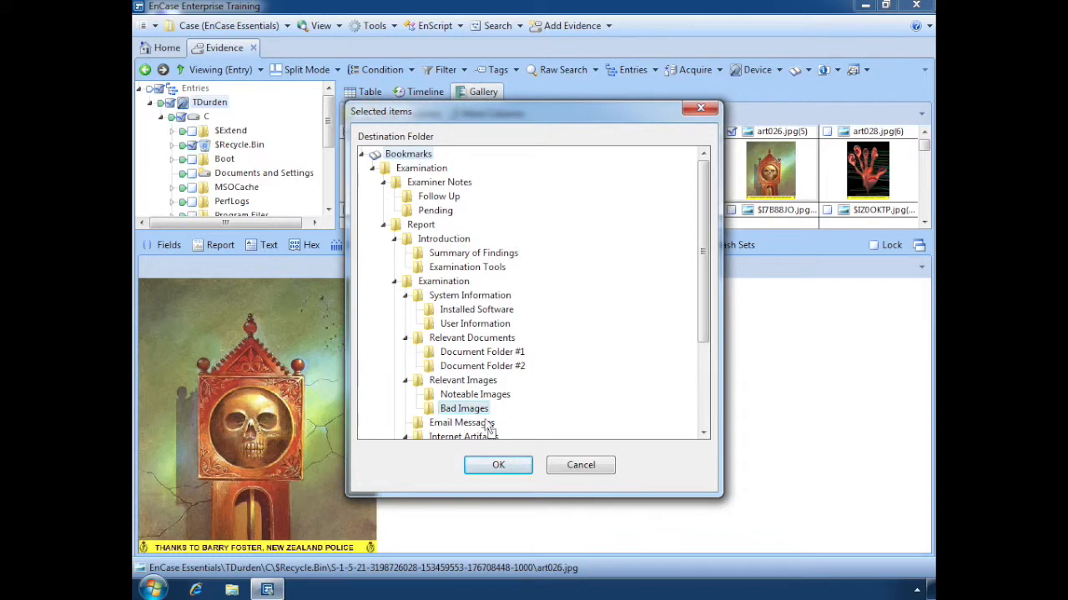
left_click(501, 469)
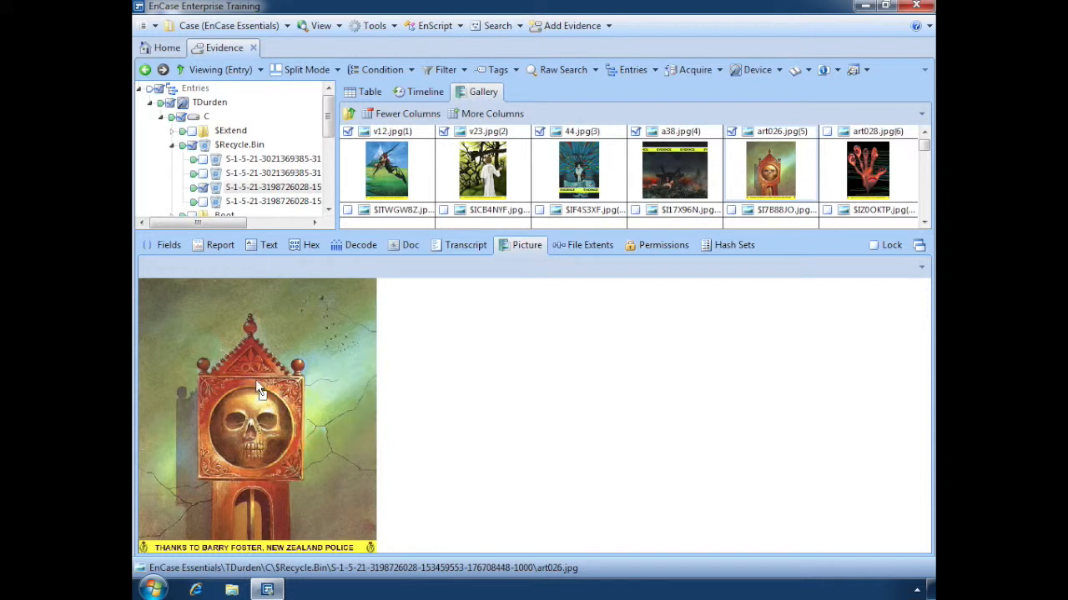
left_click(158, 88)
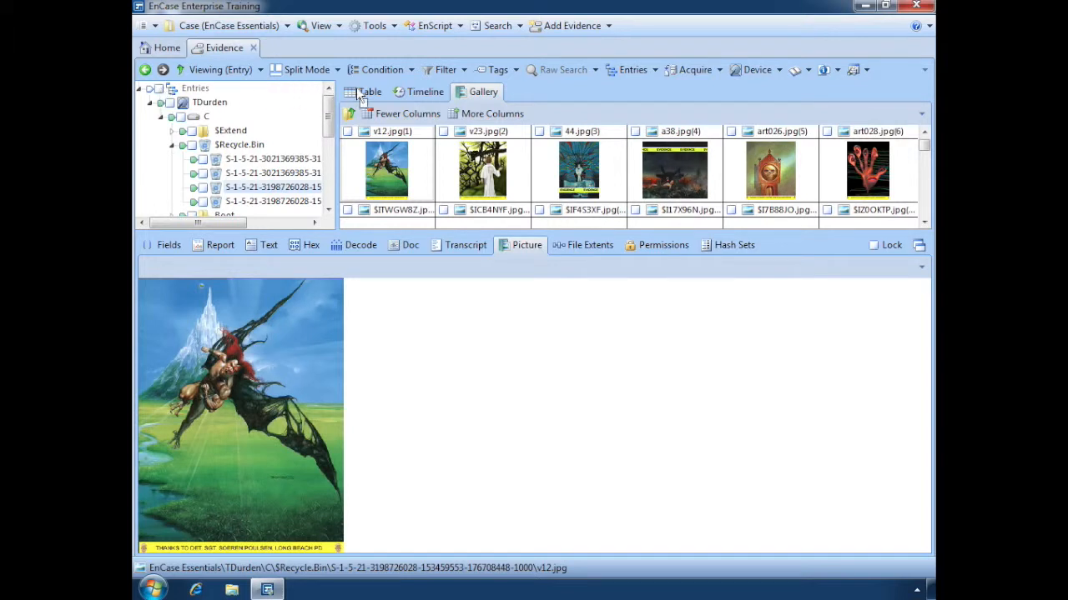
Step: View the included entries in the Timeline and return to the Table view
left_click(414, 96)
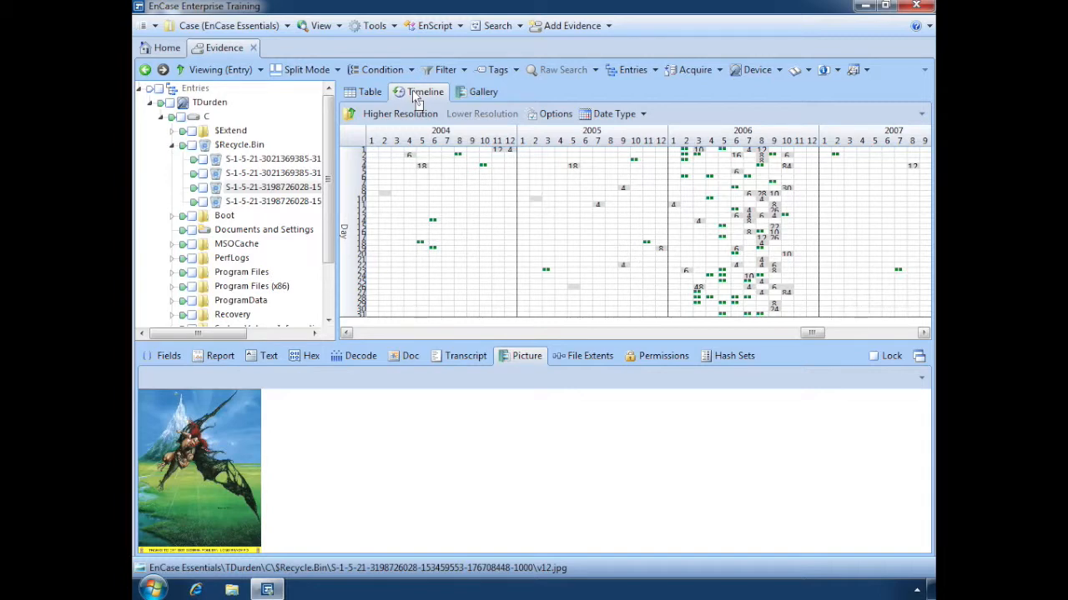
left_click(369, 97)
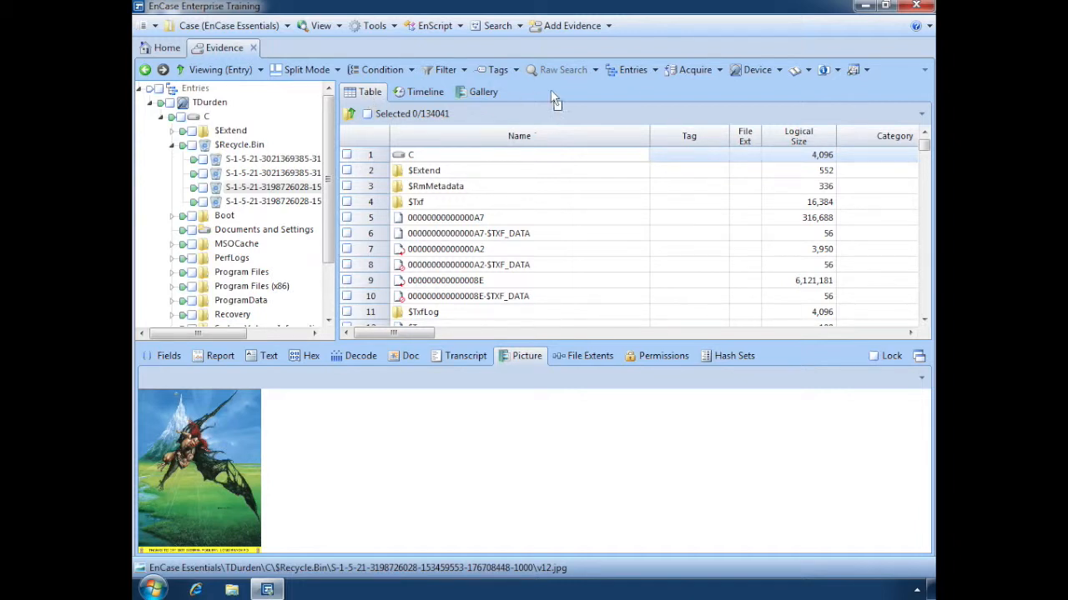
Step: Open the evidence device's Disk View, inspect the allocated cluster 2753761, and return to the evidence entries
left_click(779, 71)
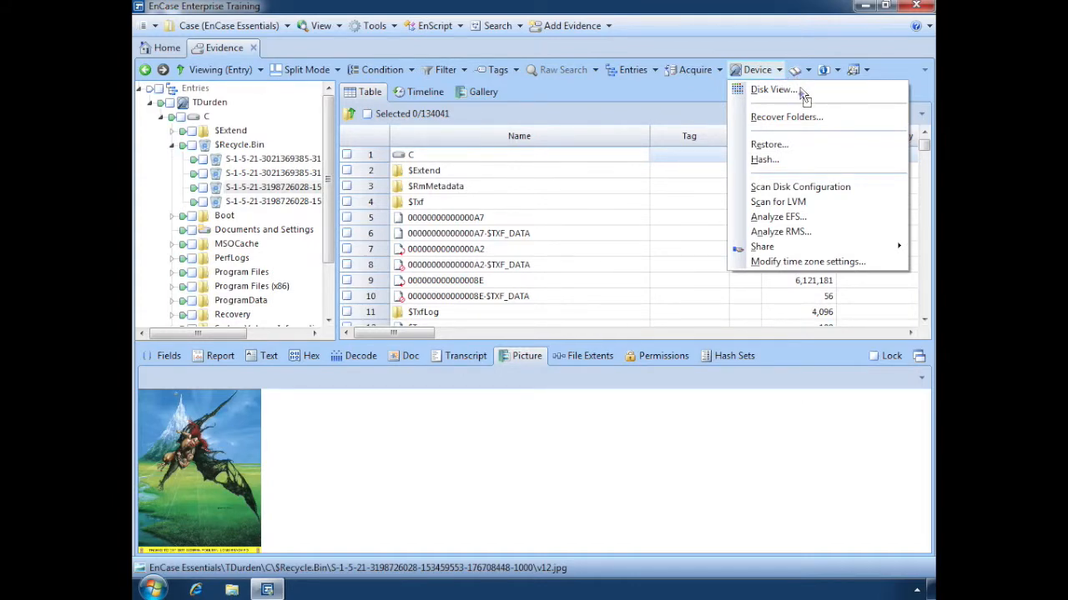
left_click(803, 92)
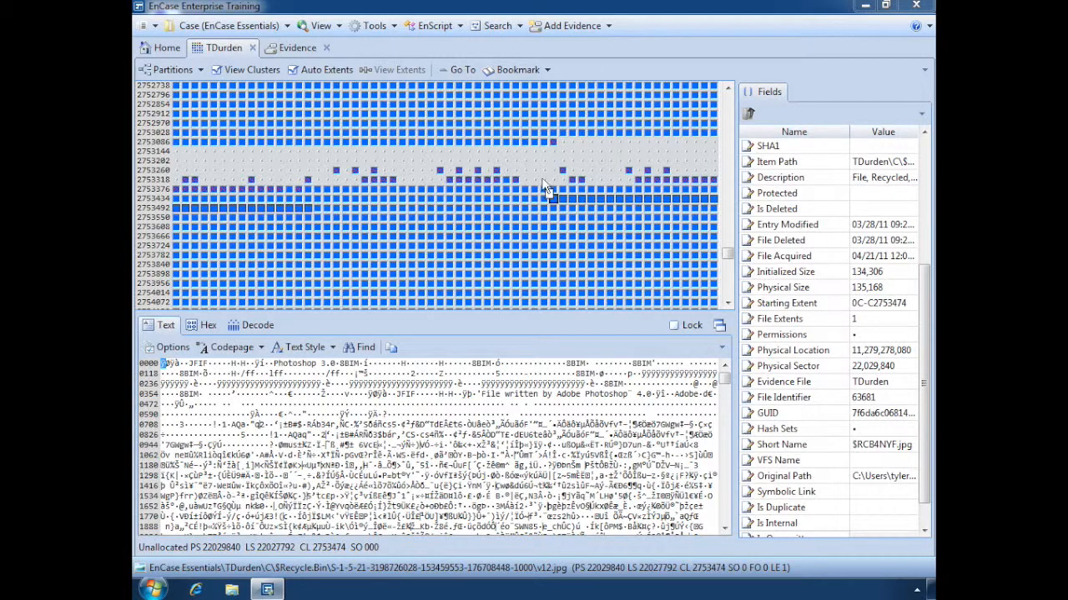
left_click(526, 247)
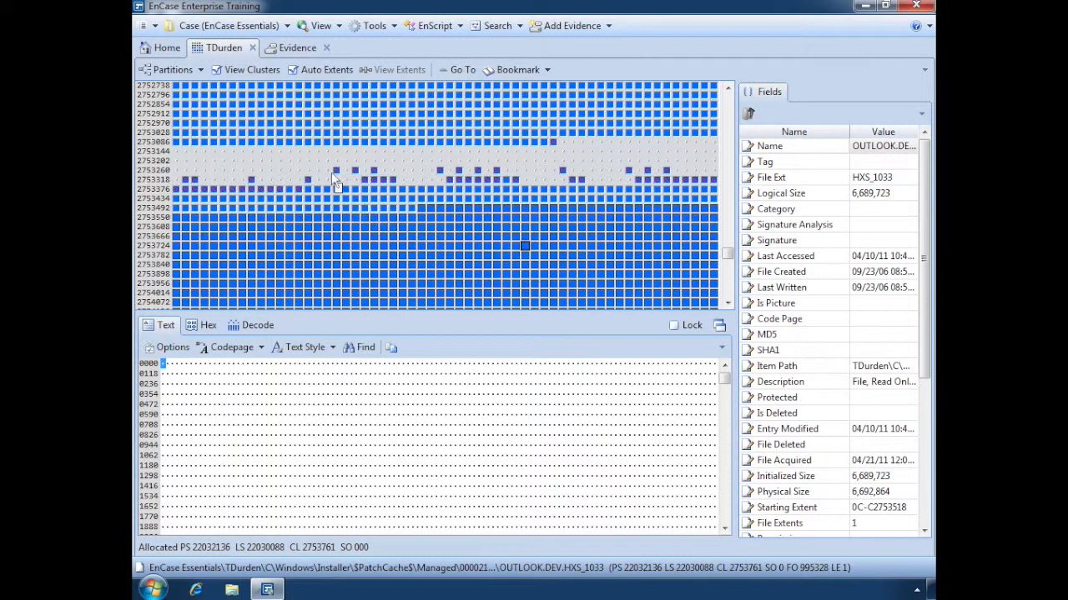
left_click(297, 48)
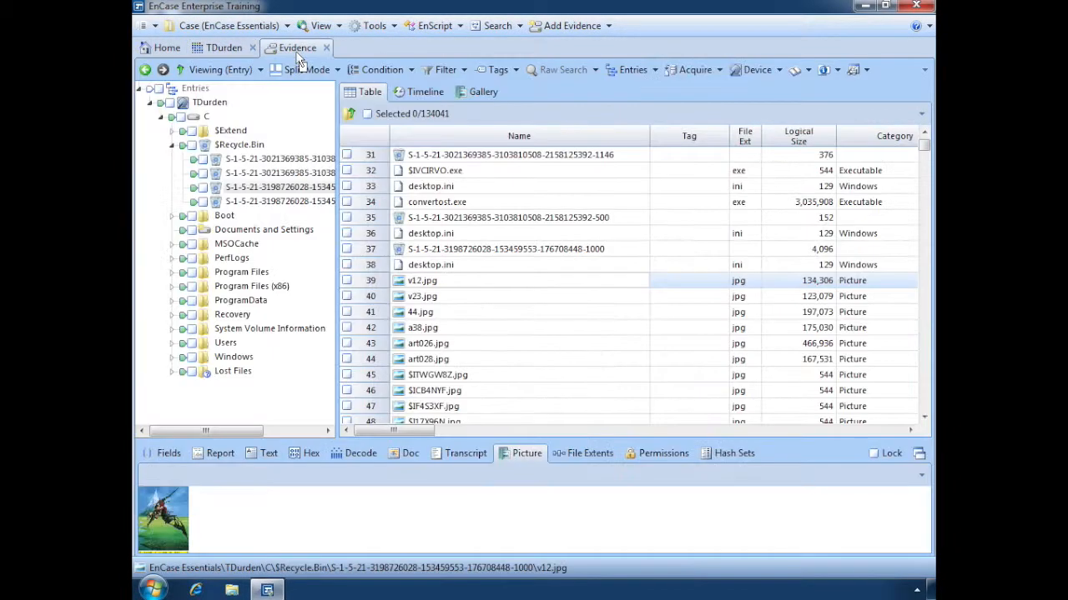